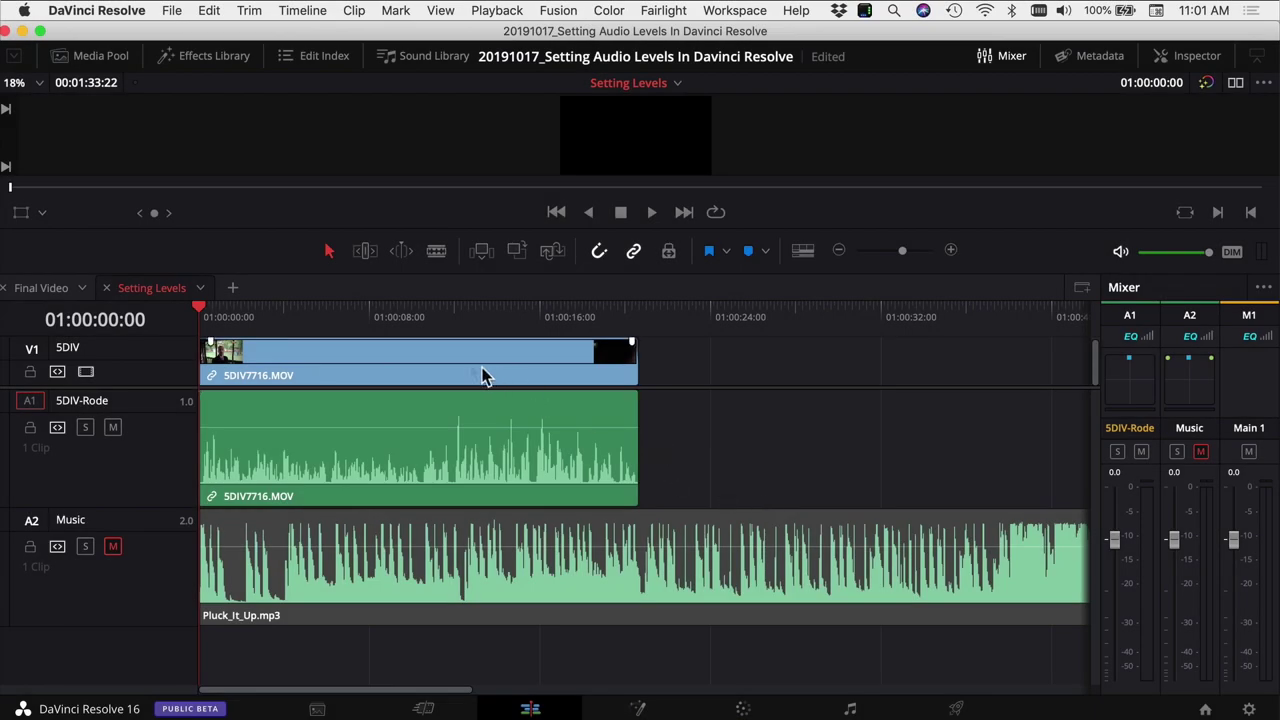
Step: Play the dialogue clip to find the loud part around 01:00:11:15
click(410, 450)
click(362, 366)
key(space)
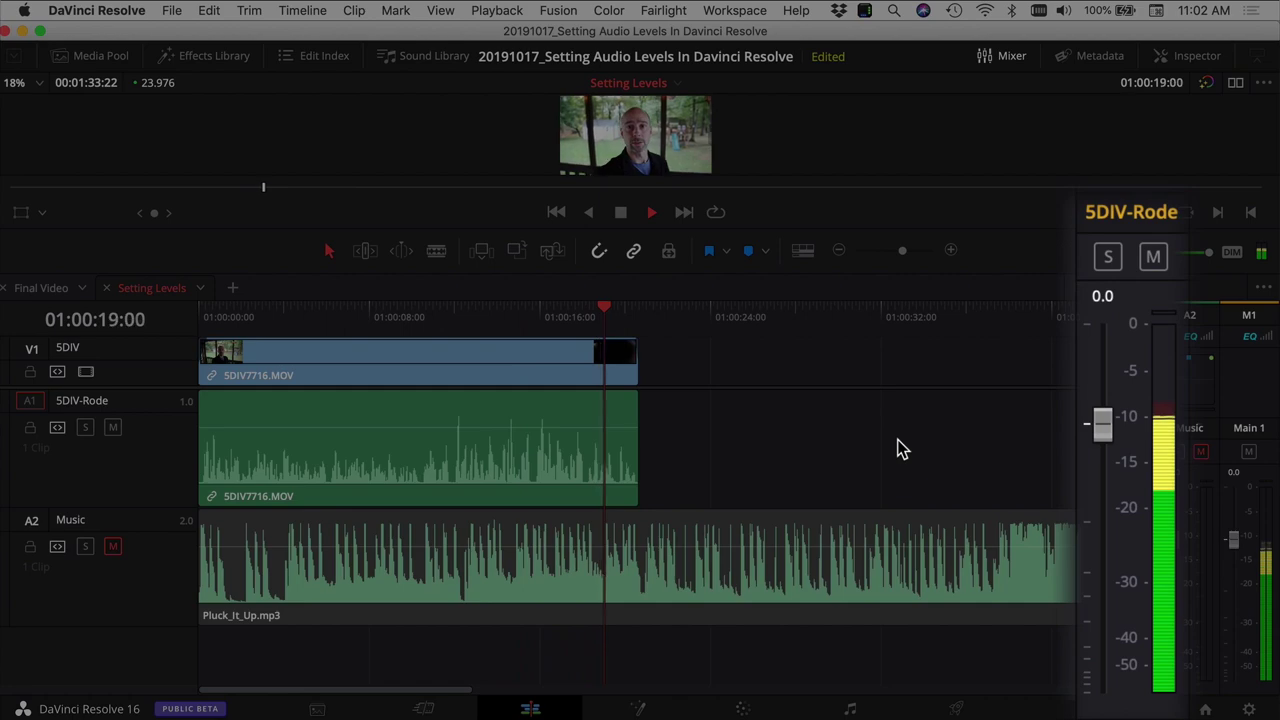
key(space)
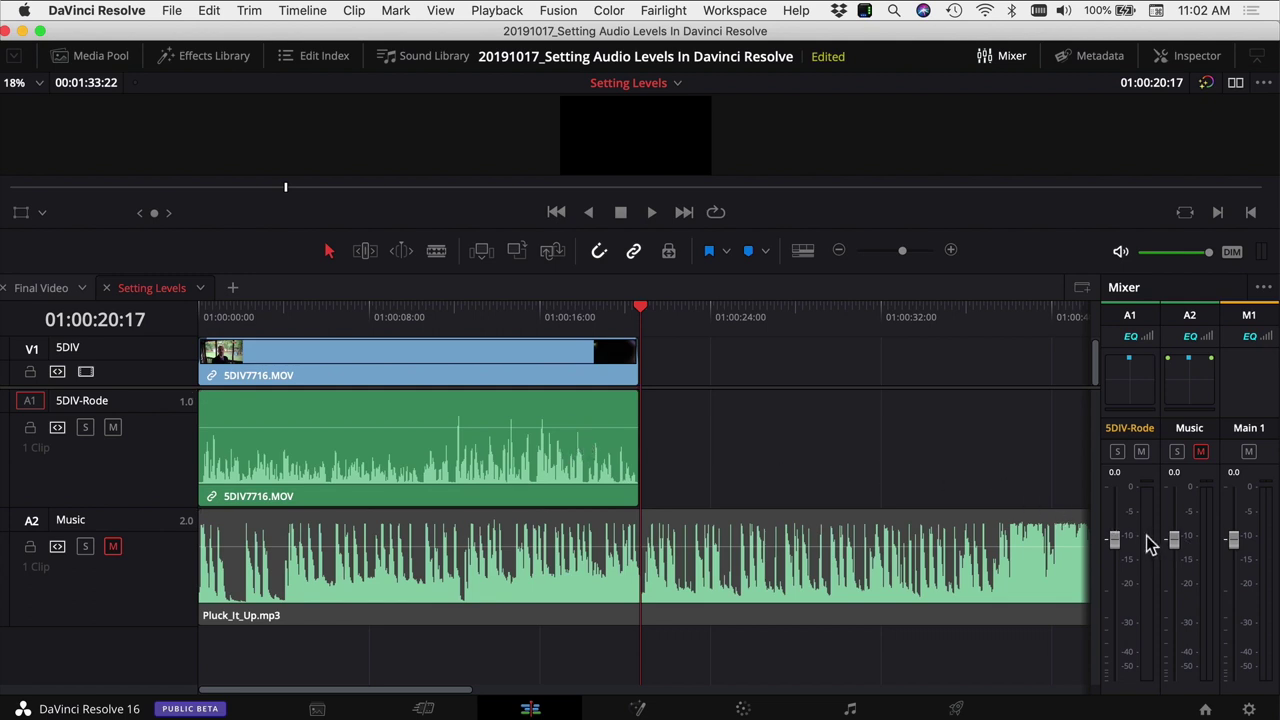
click(447, 317)
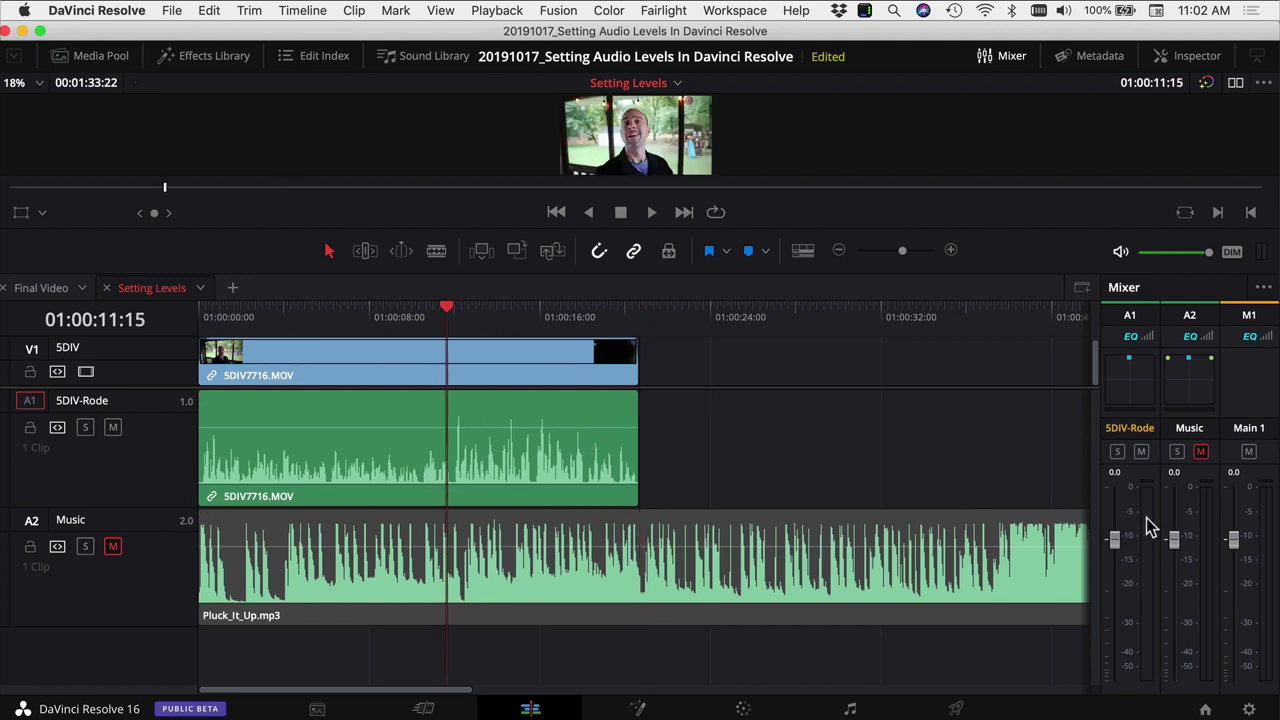
key(space)
key(space)
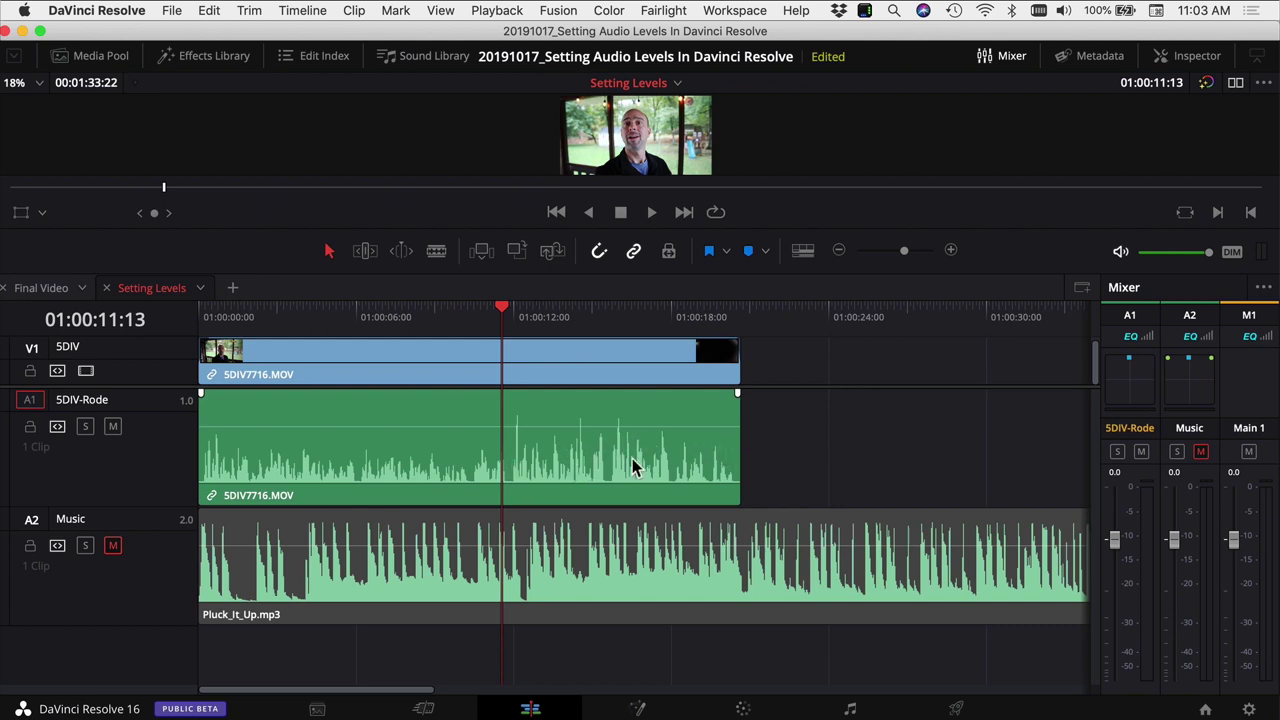
Step: Zoom in and add a Clip Volume keyframe at 01:00:11:15, then move to about 01:00:11:22
click(1188, 56)
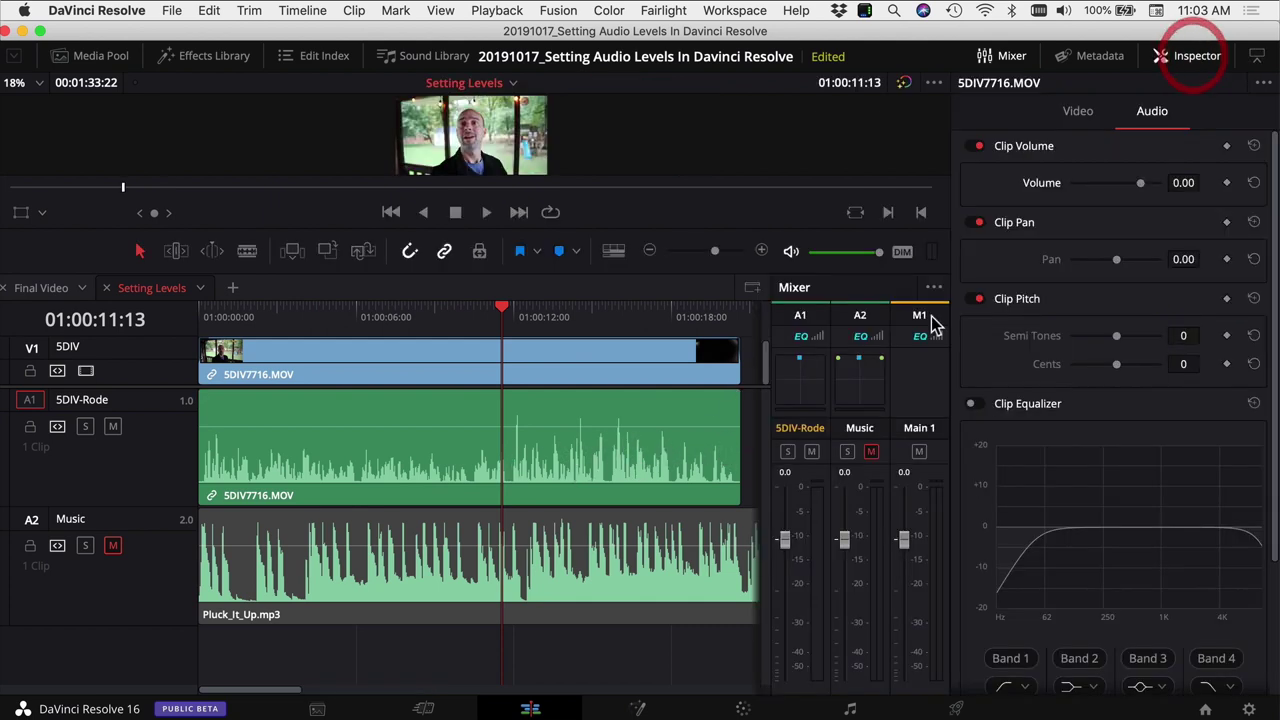
click(761, 250)
click(761, 250)
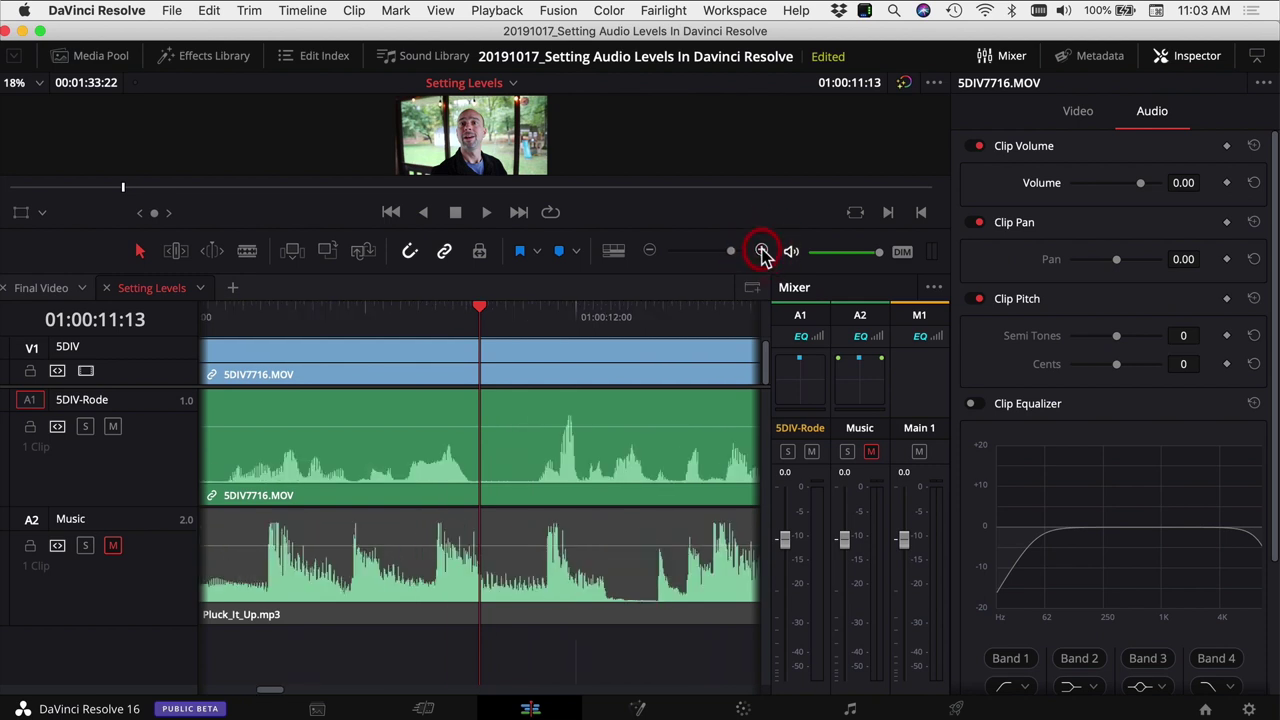
click(1226, 183)
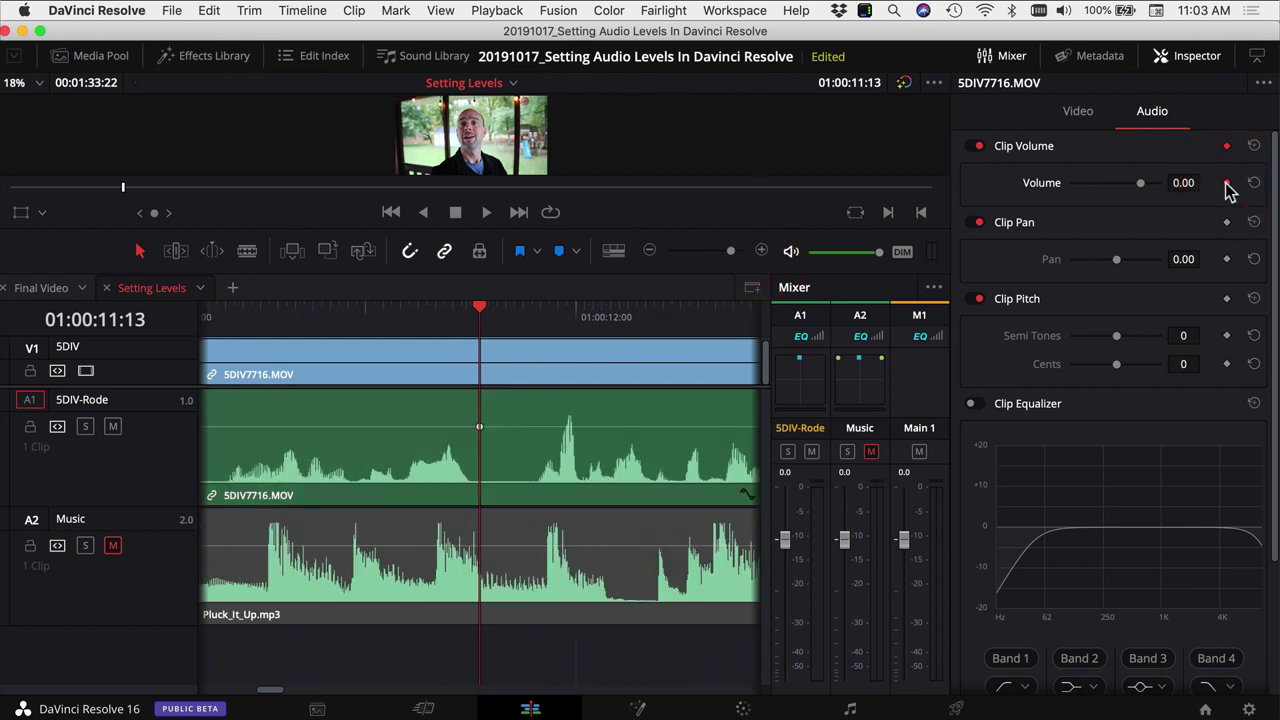
key(space)
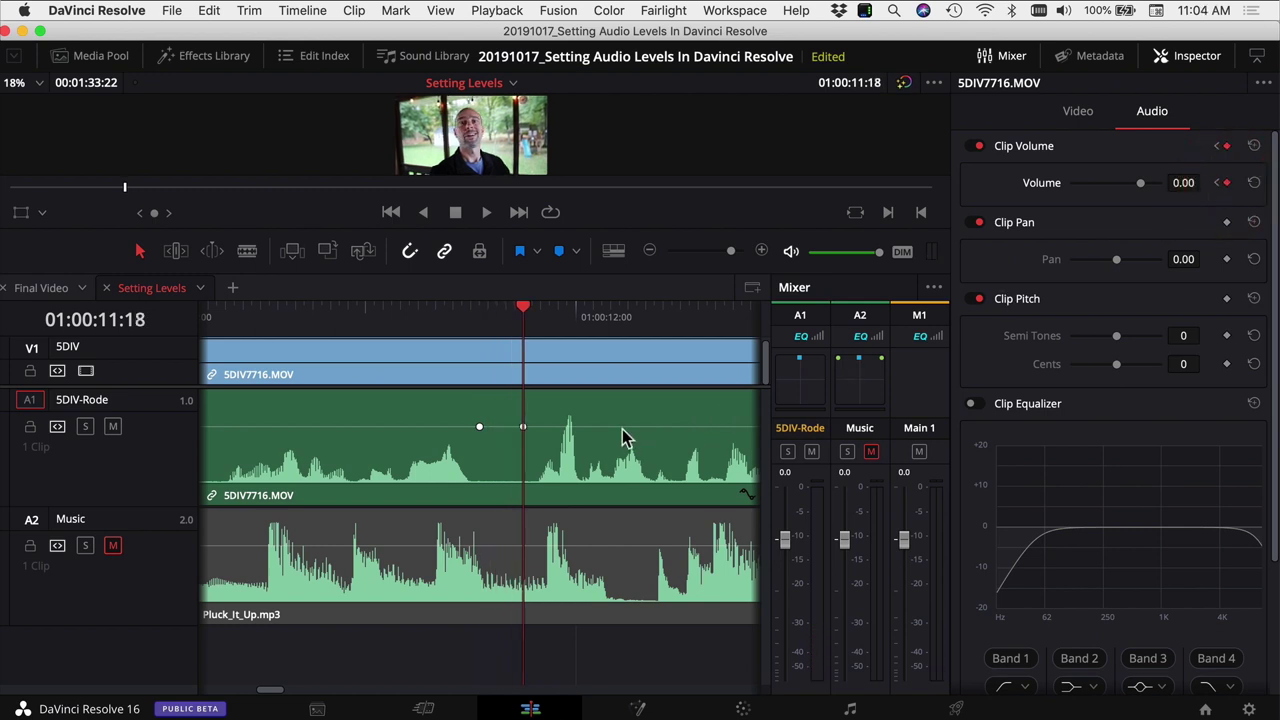
click(557, 316)
drag(557, 316, 567, 312)
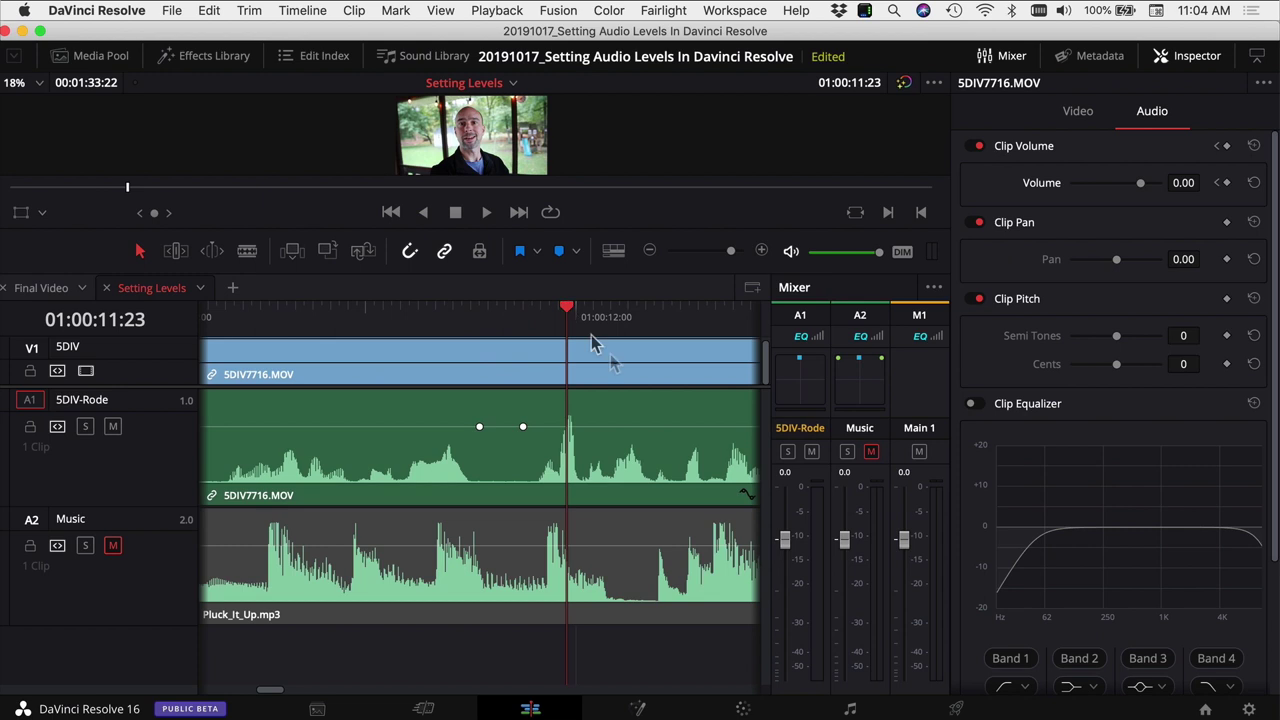
Step: Pull the dialogue volume after the keyframes down to -4.95 dB, replaying from 01:00:11:04 to check
click(612, 443)
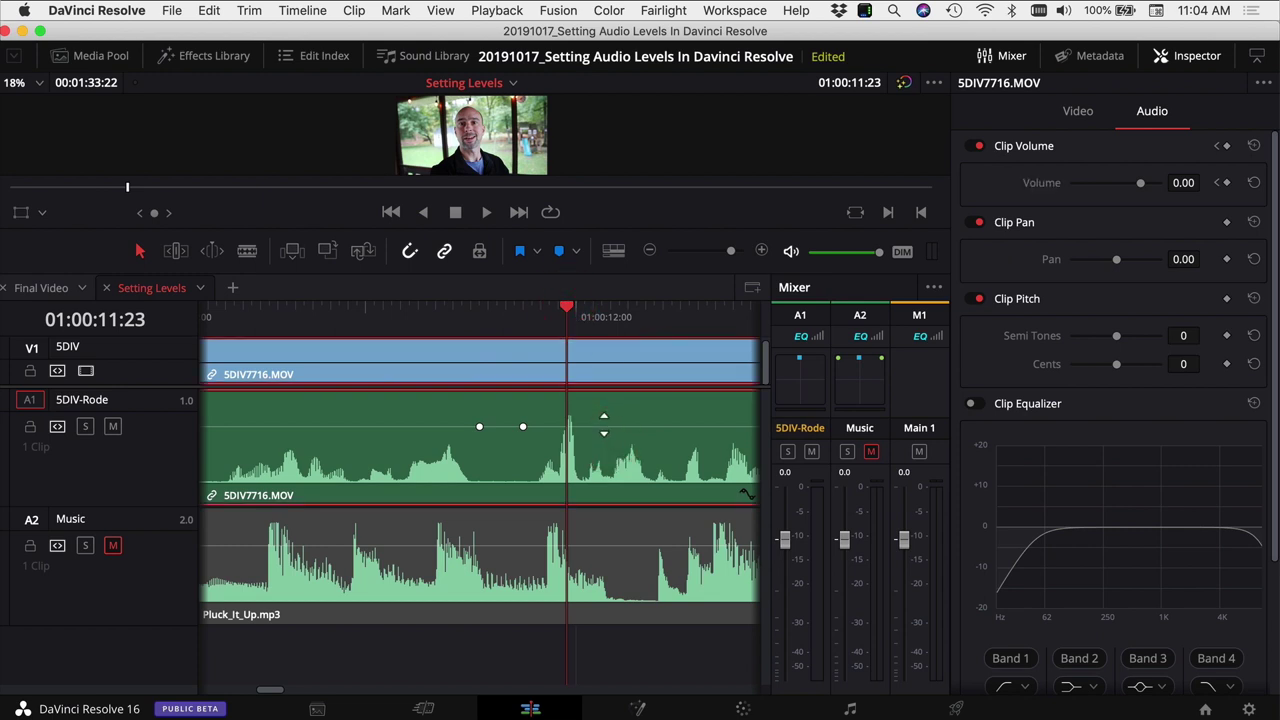
drag(603, 426, 603, 429)
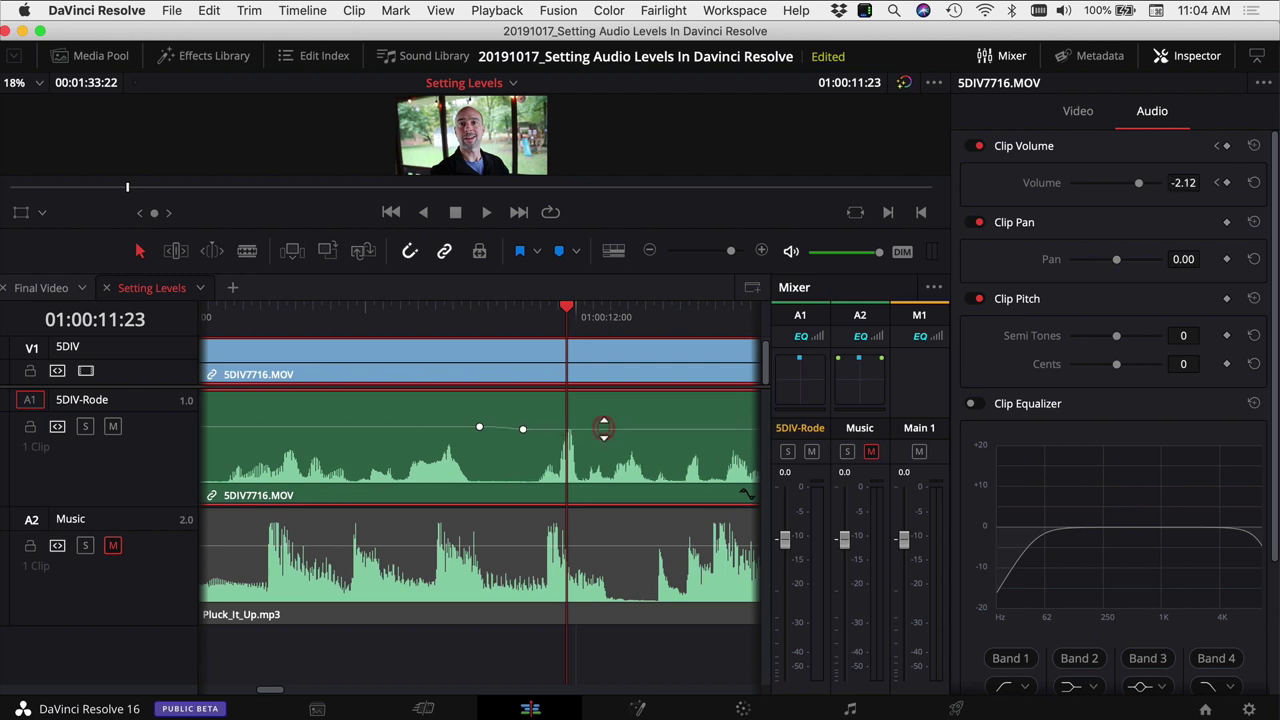
click(471, 317)
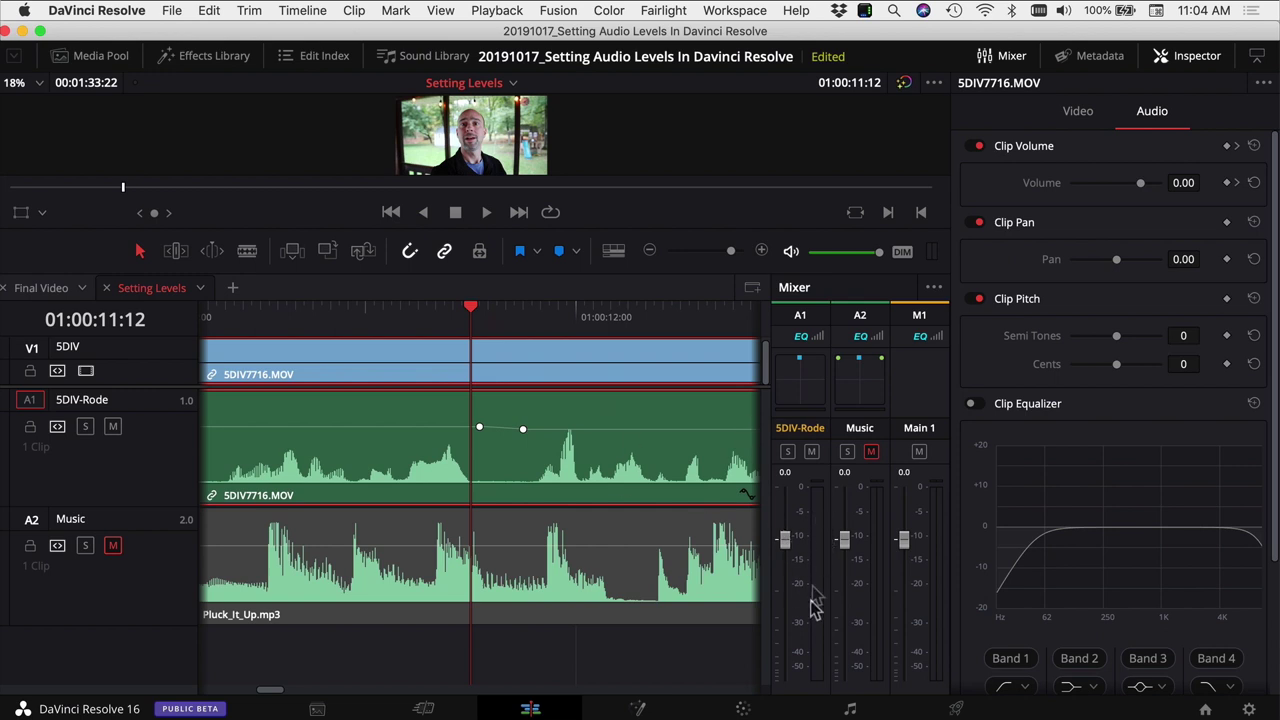
key(space)
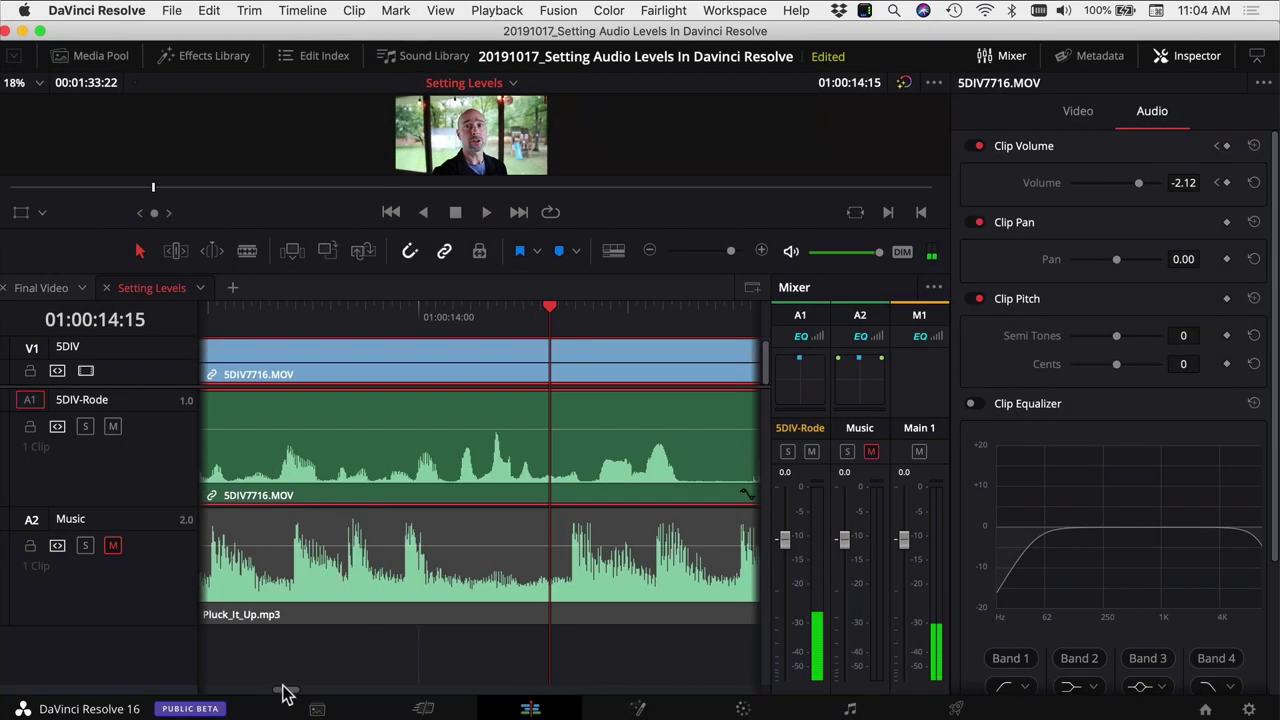
drag(286, 694, 271, 691)
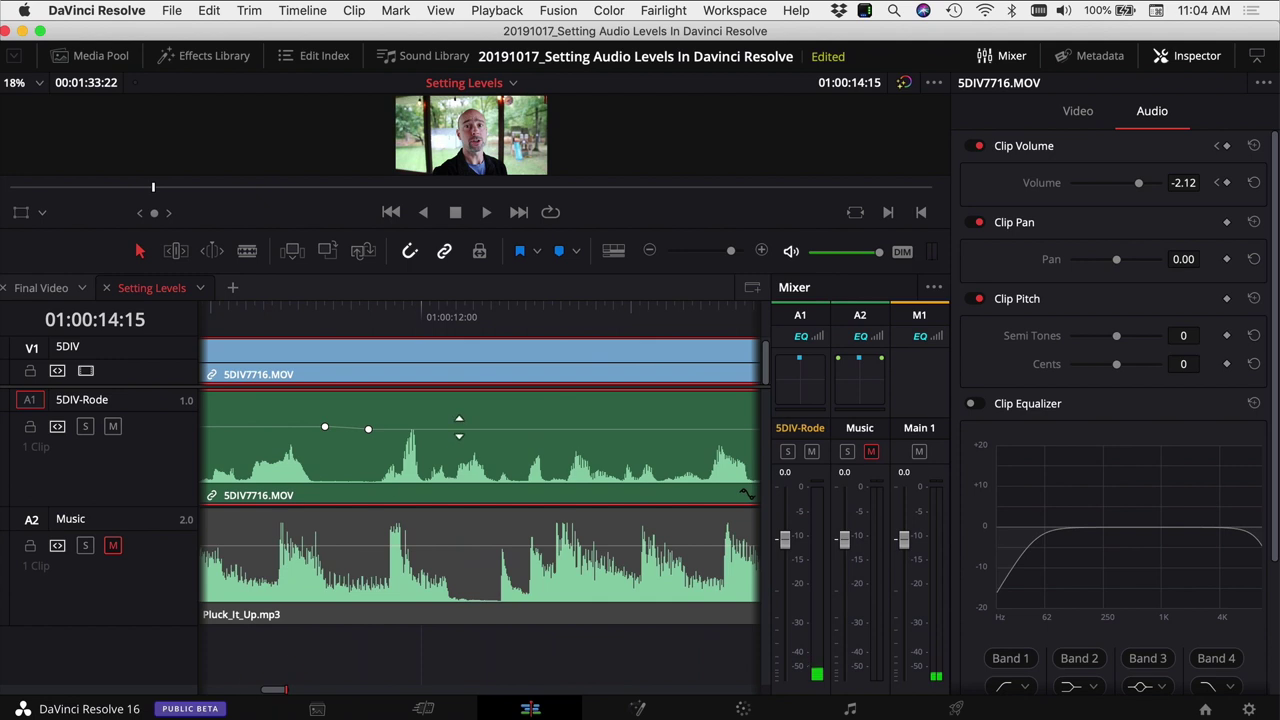
drag(459, 428, 459, 432)
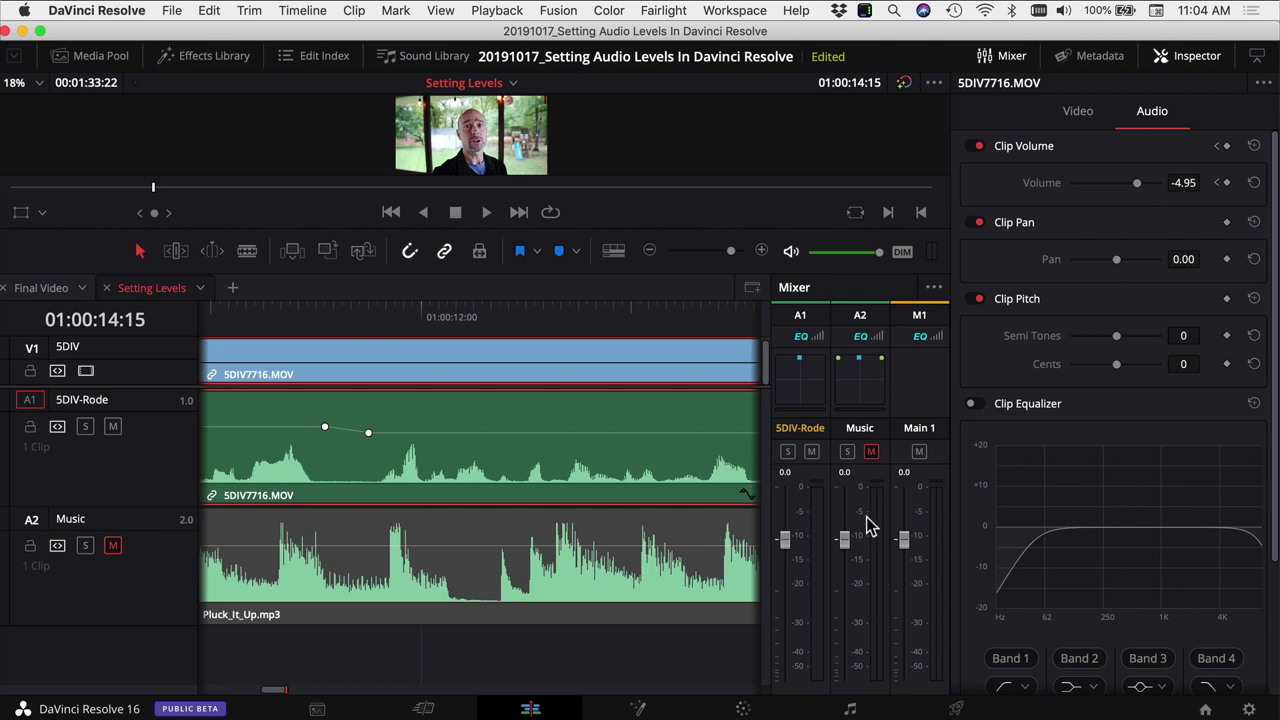
click(245, 316)
key(space)
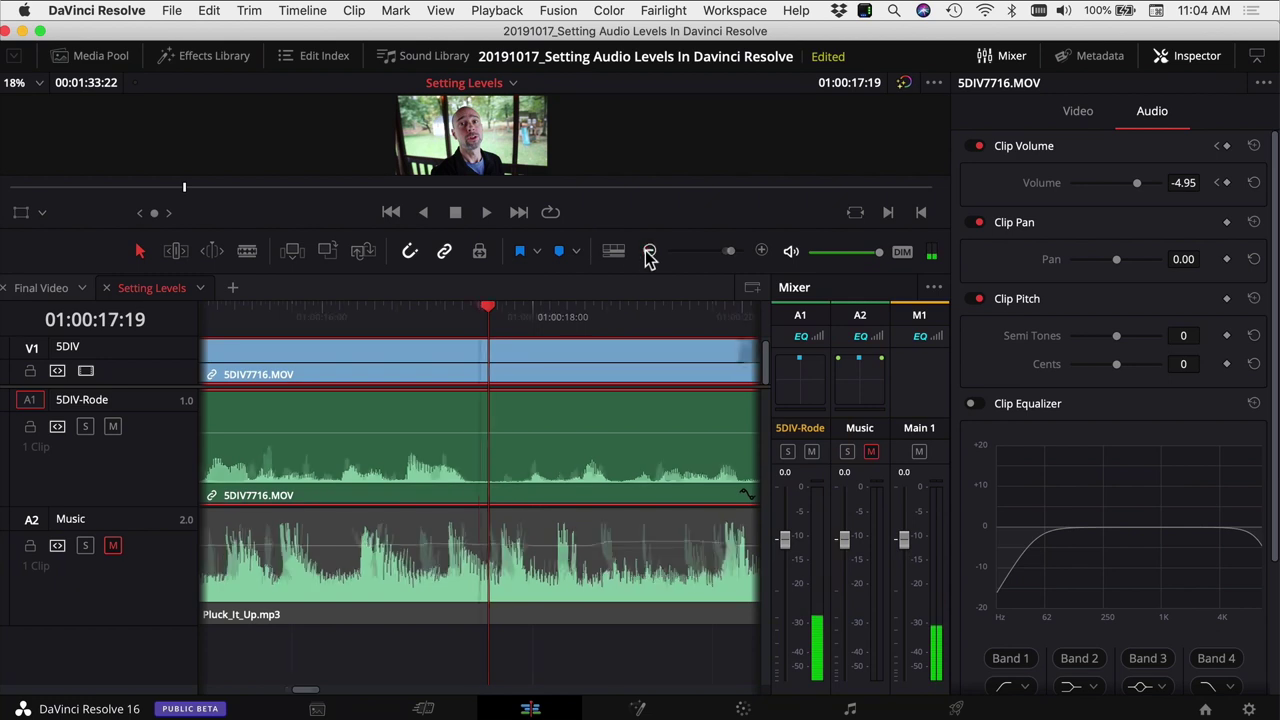
Step: Zoom the timeline back out, unmute the A2 Music track and play it with the dialogue
click(649, 250)
click(649, 250)
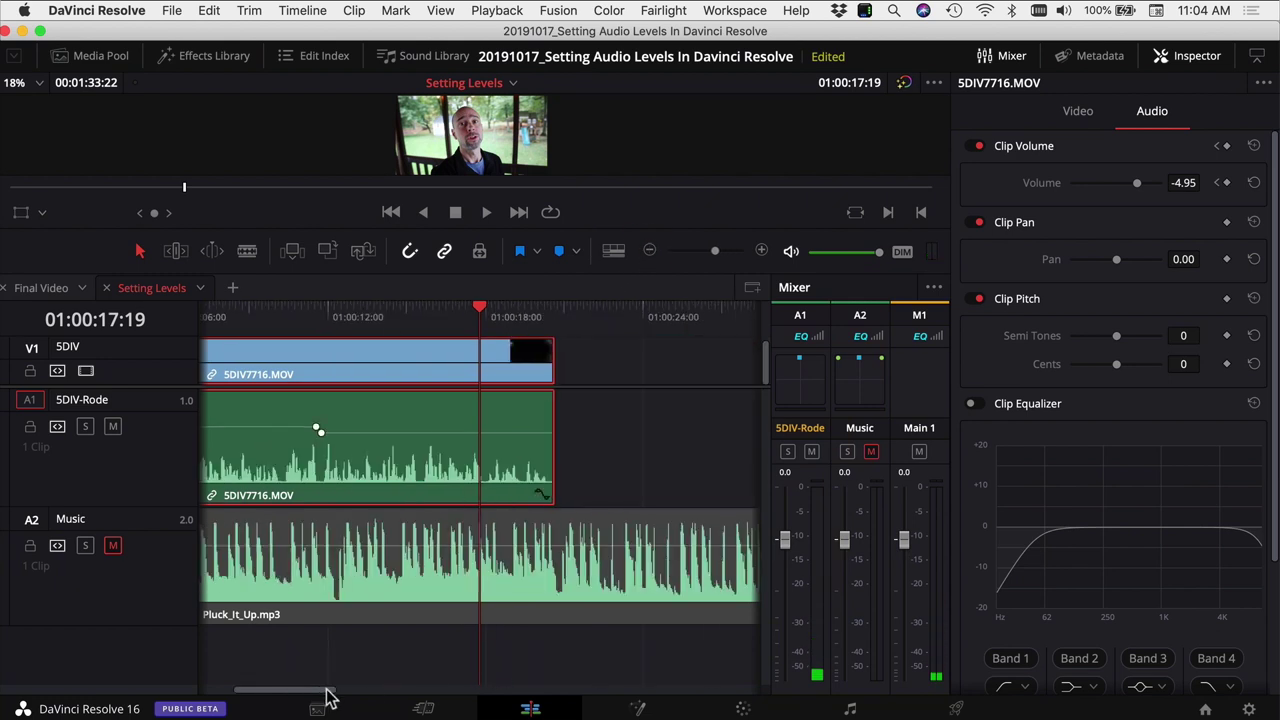
drag(328, 689, 277, 689)
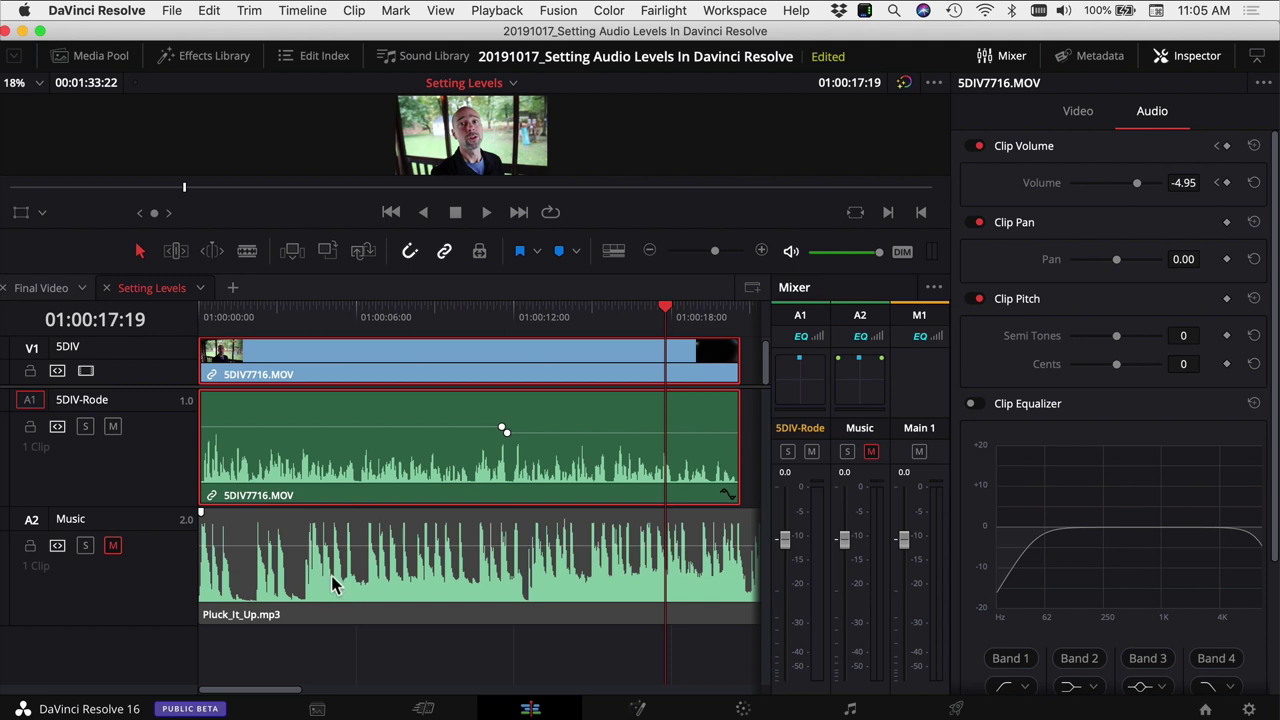
click(114, 546)
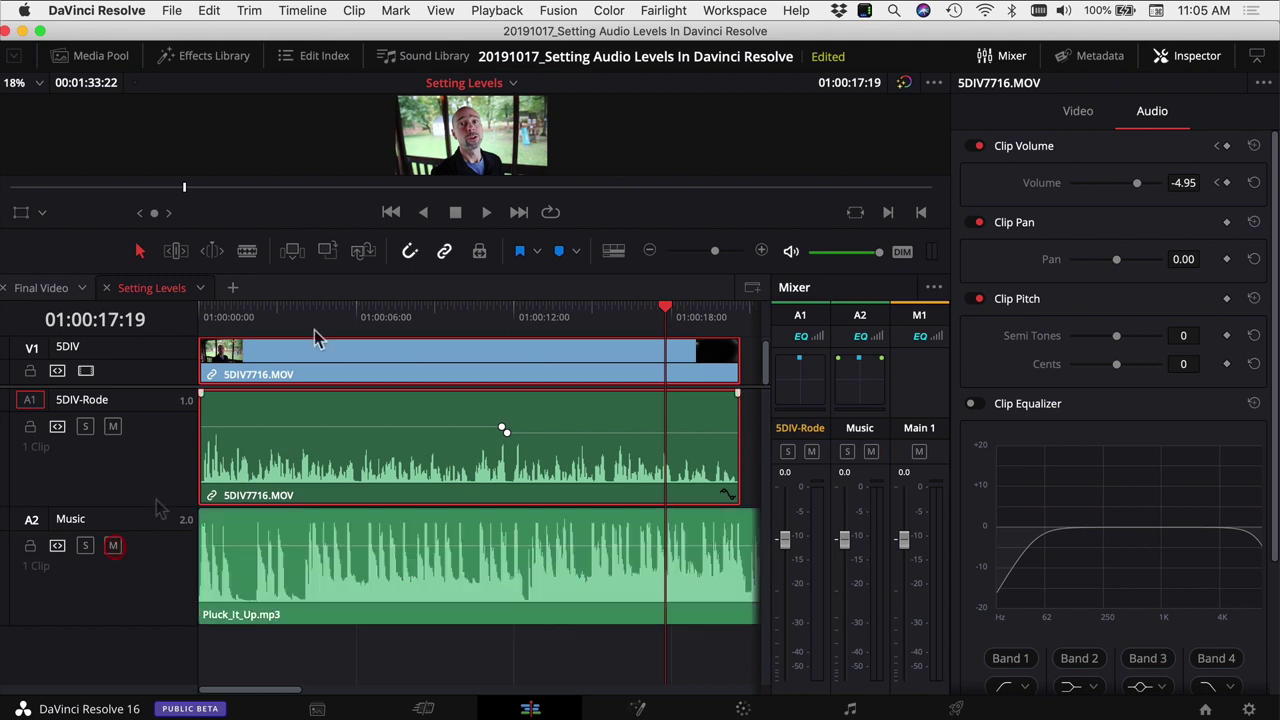
click(198, 316)
key(space)
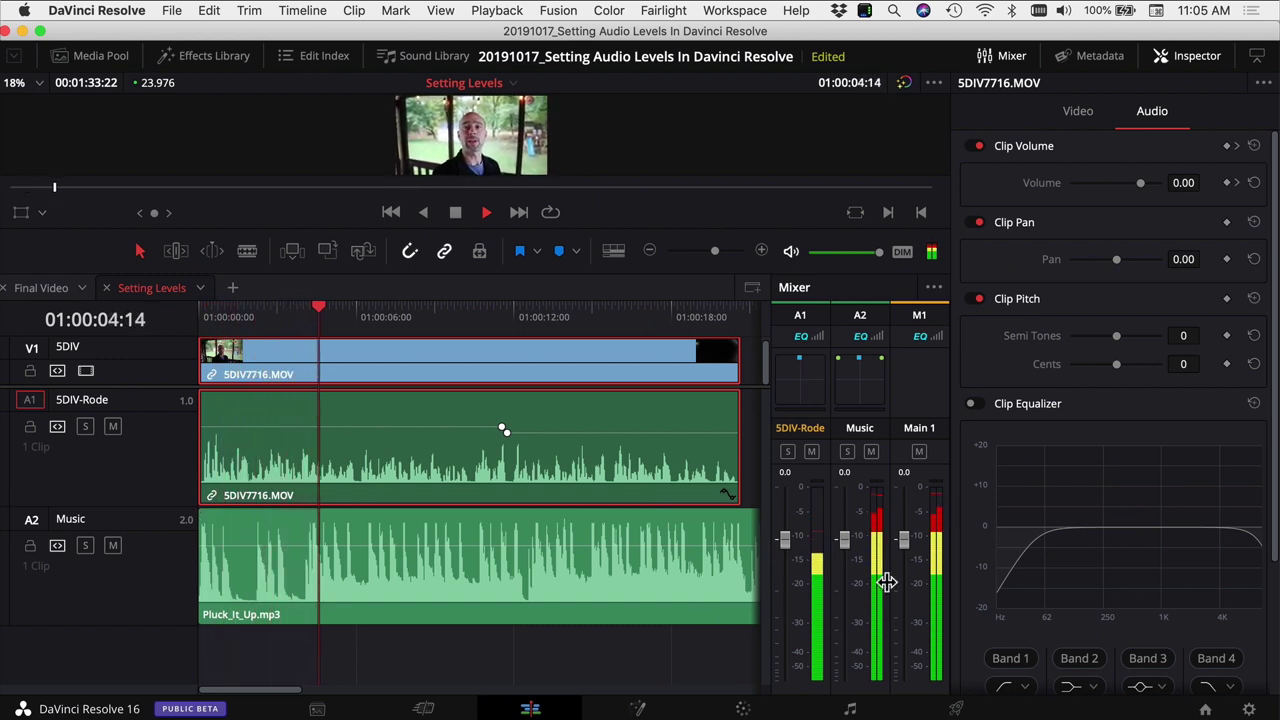
key(space)
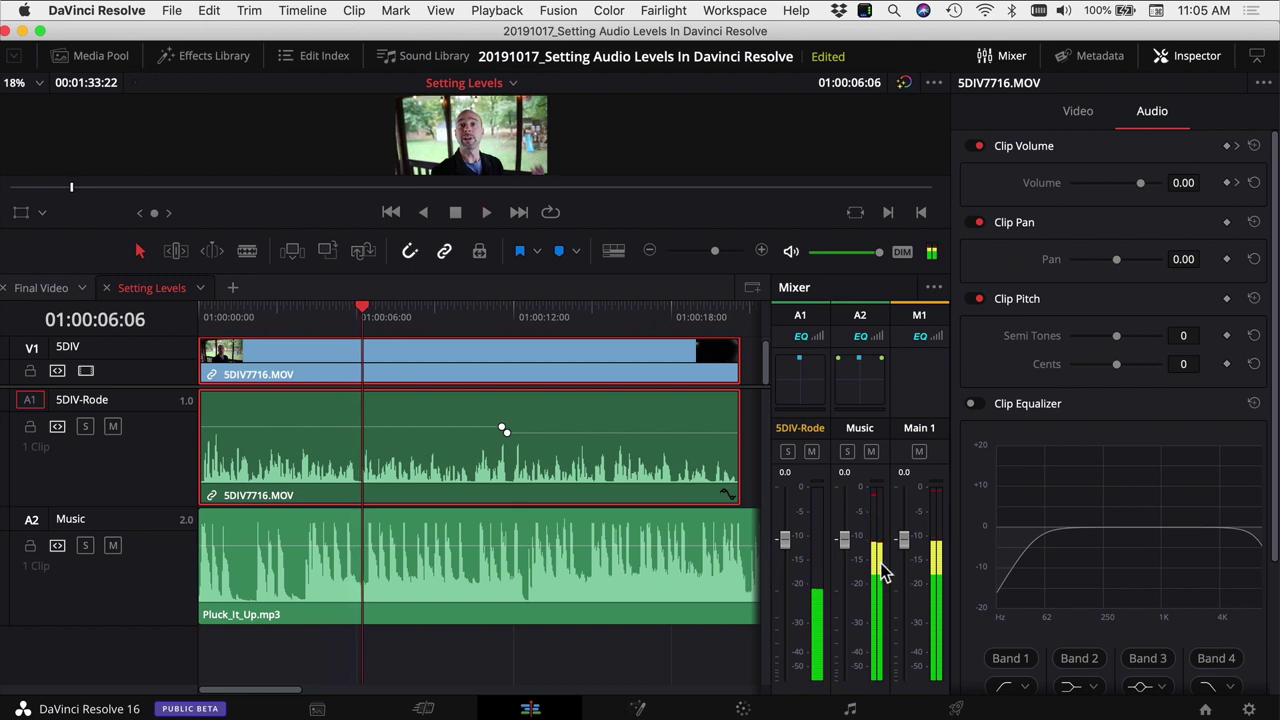
click(288, 579)
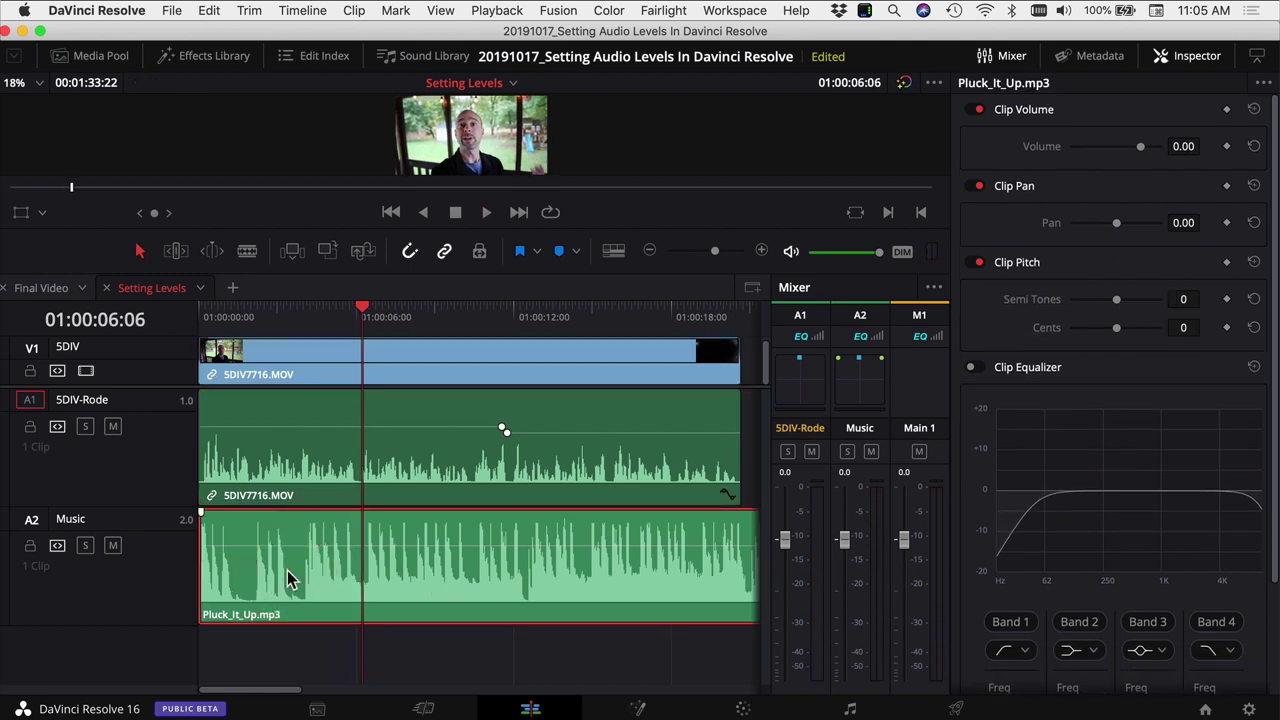
Step: Normalize Pluck_It_Up.mp3 with Sample Peak Program to -9.0 dBFS, then return to the timeline start
right_click(288, 579)
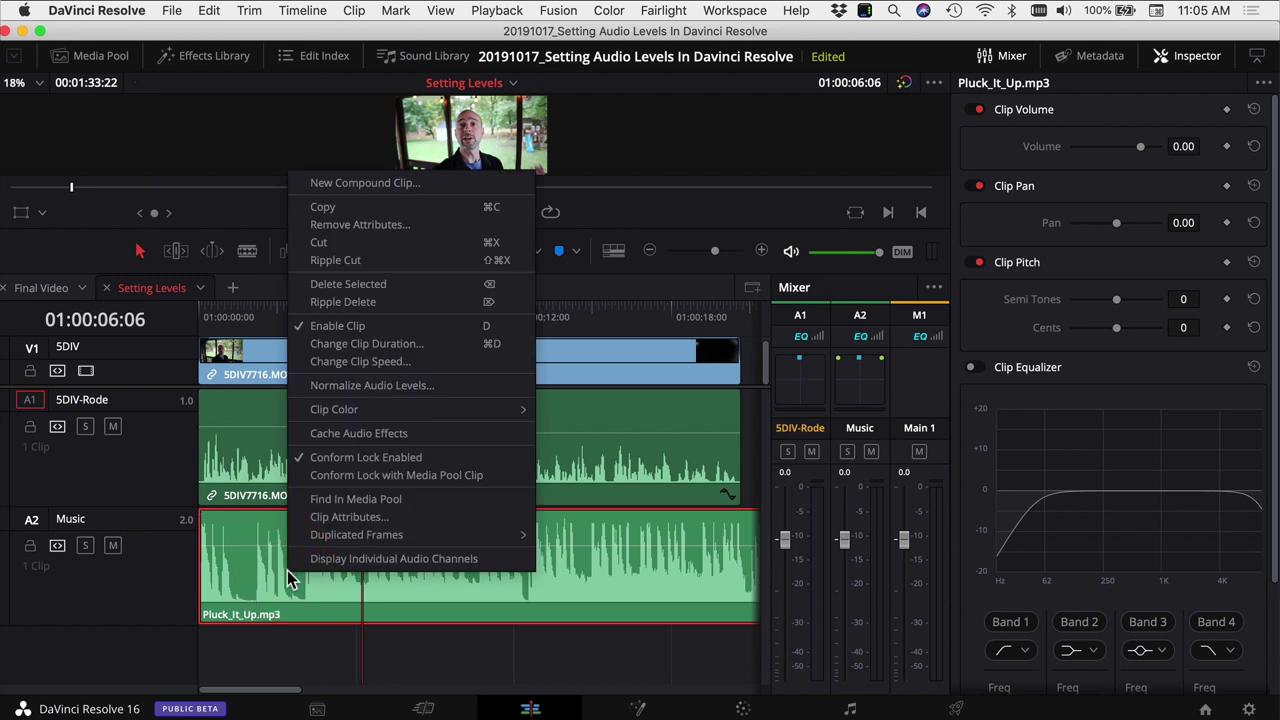
click(288, 579)
right_click(257, 550)
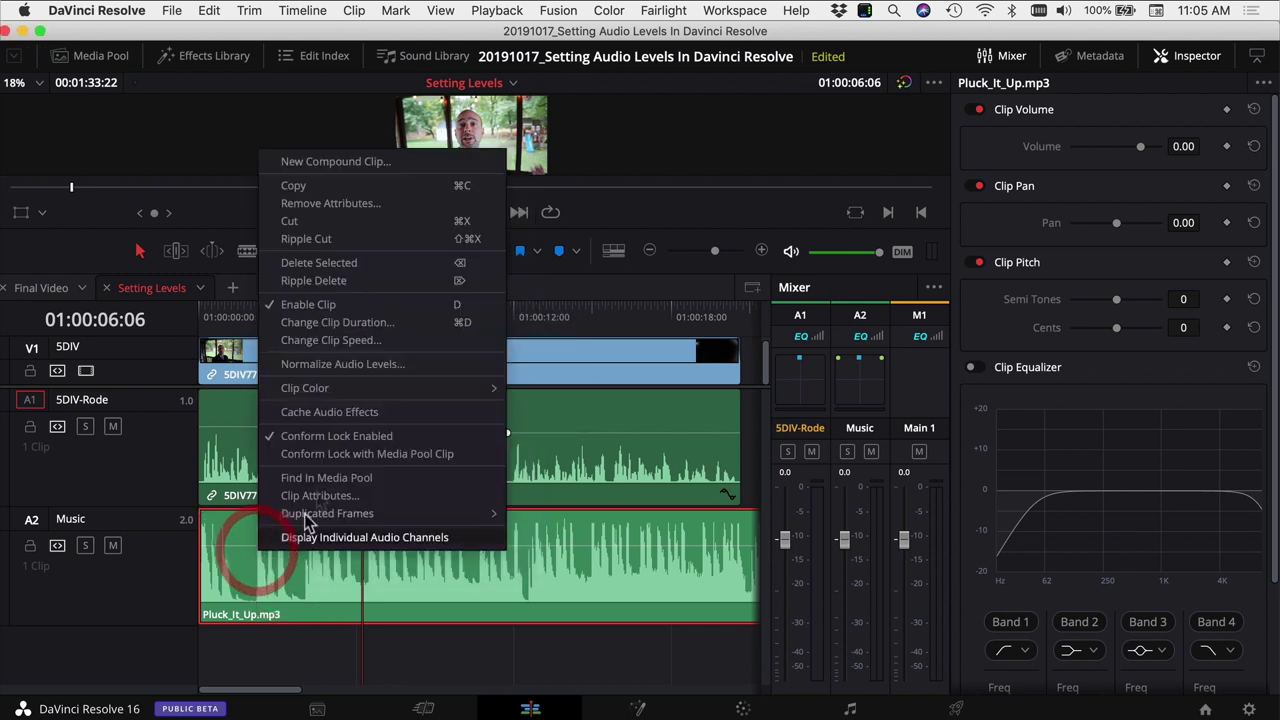
click(343, 365)
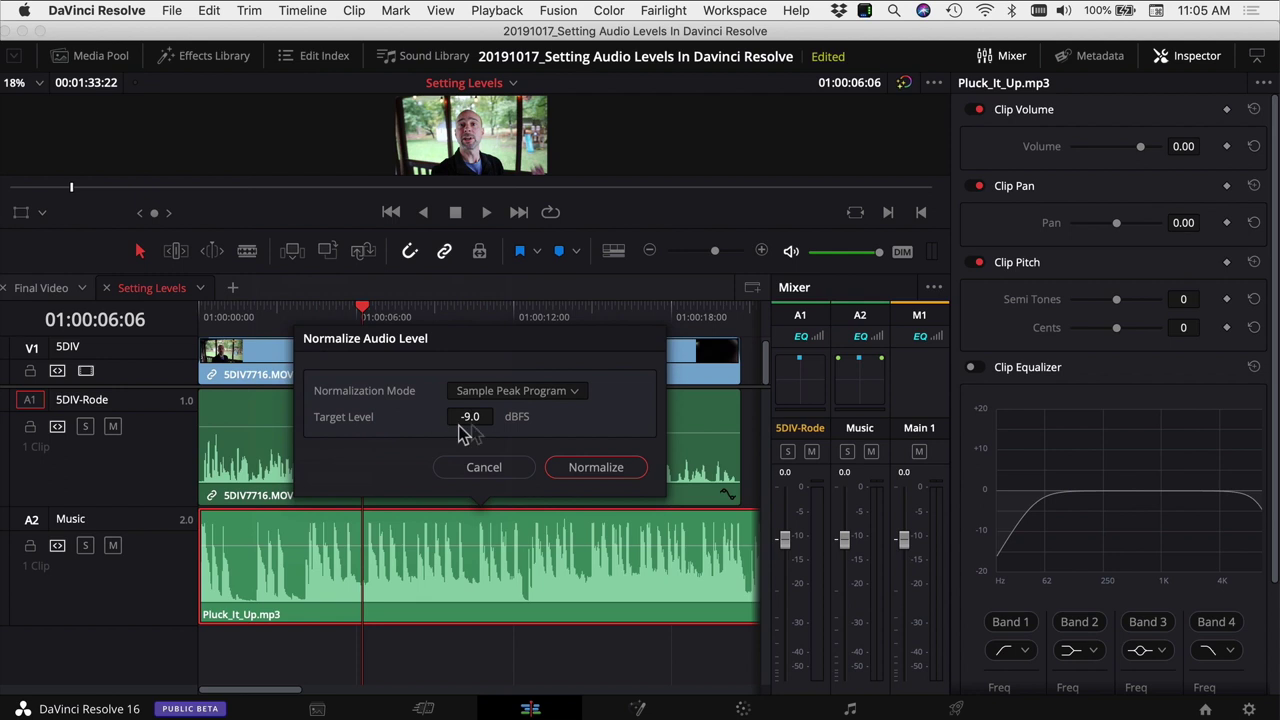
click(561, 390)
click(535, 419)
click(596, 467)
click(250, 316)
drag(250, 318, 154, 320)
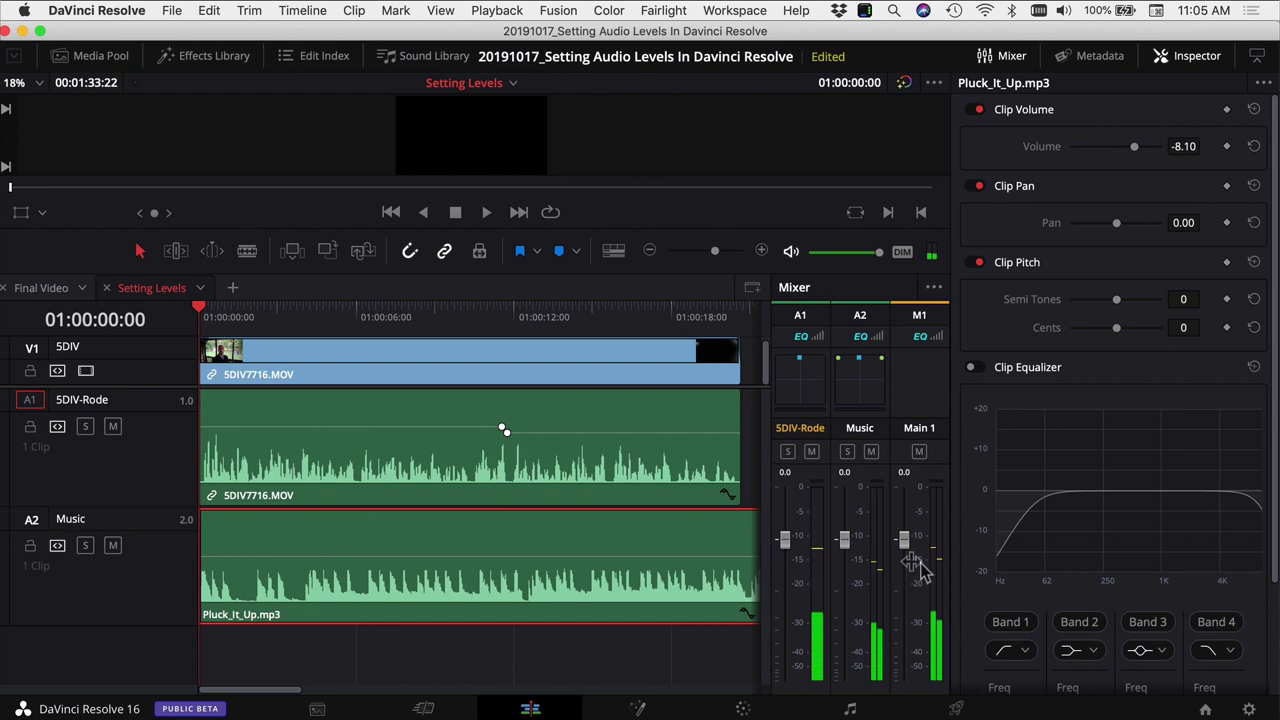
Step: Play the normalized music together with the dialogue from the timeline start
key(space)
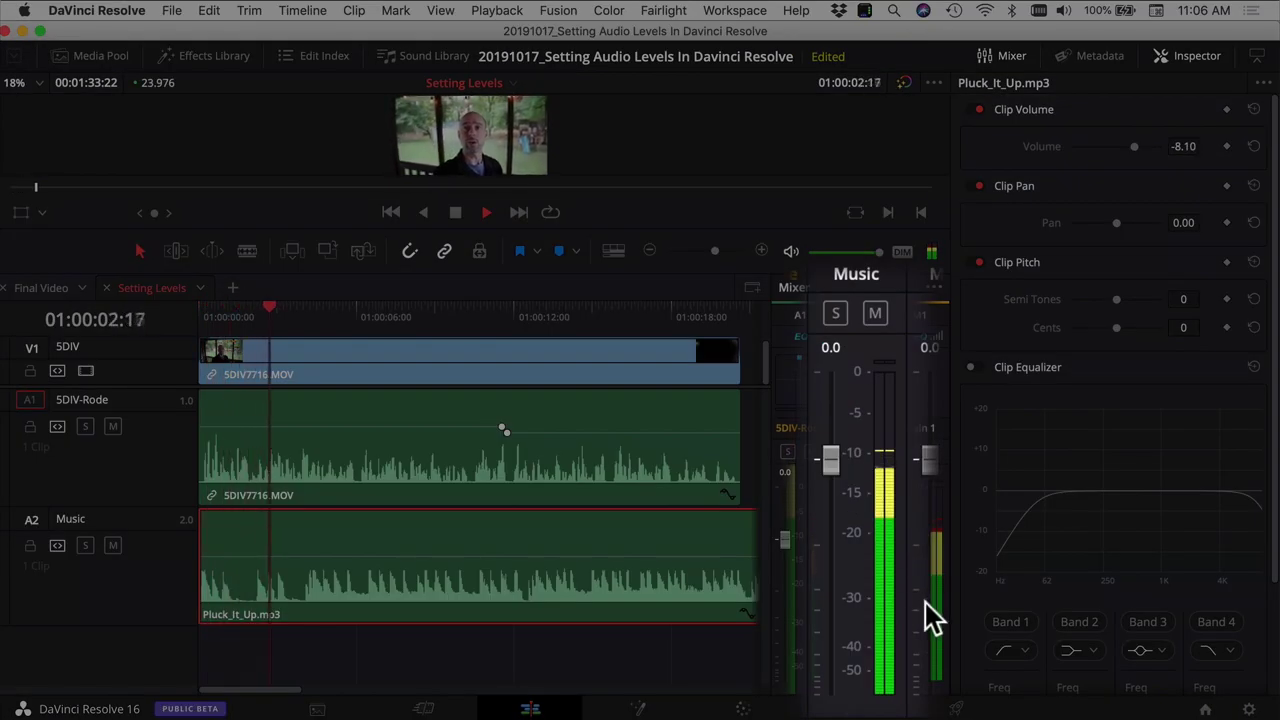
key(space)
key(Home)
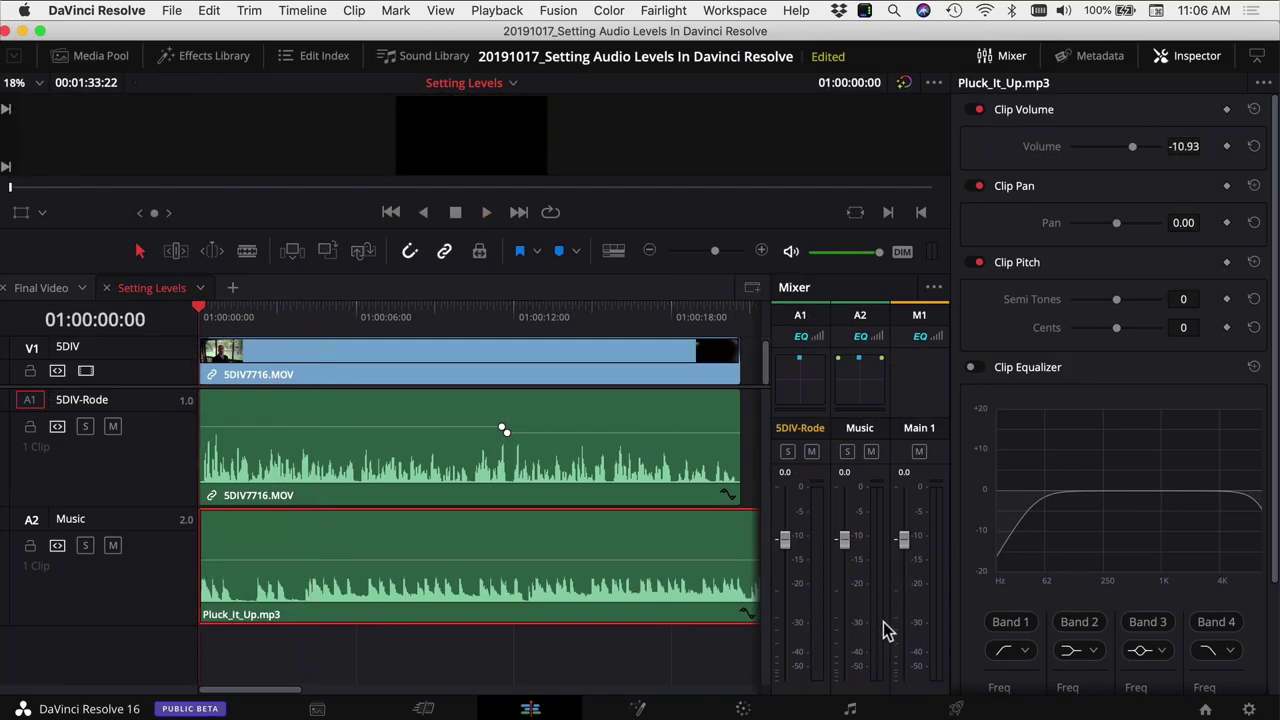
key(space)
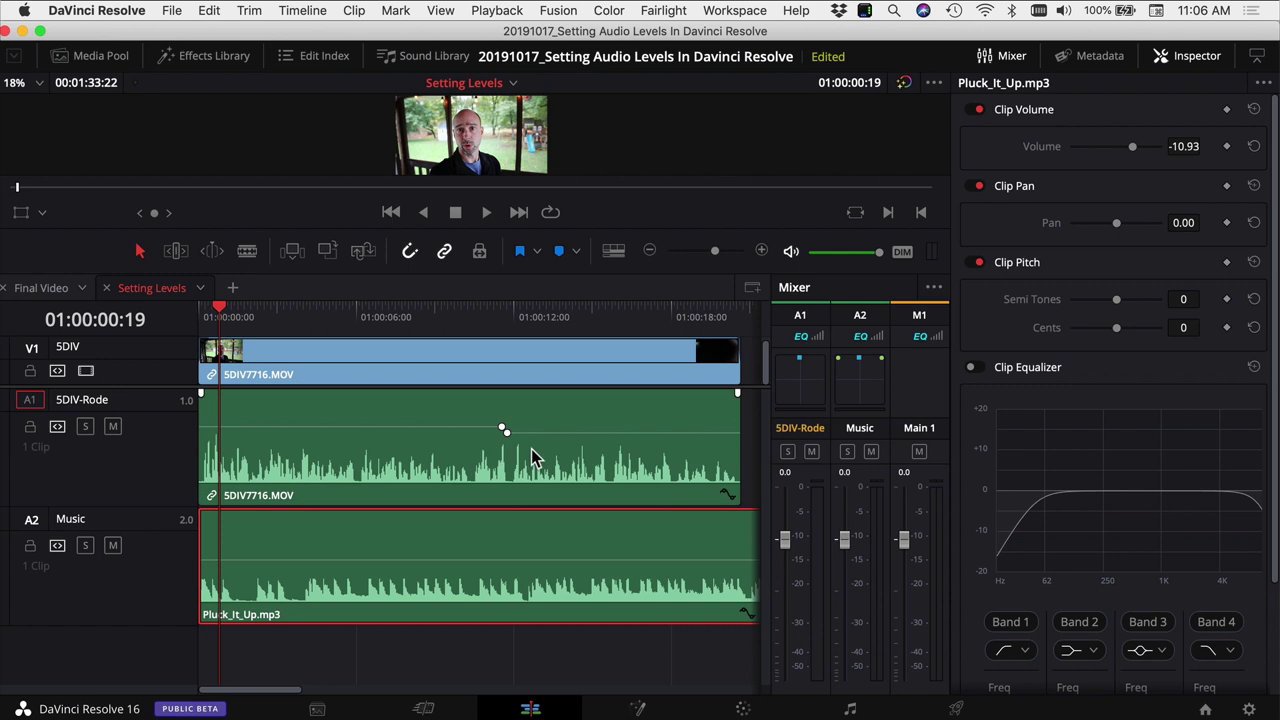
Step: Lower the music clip volume to about -17.25 dB and set the 5DIV-Rode track level to -1.8
click(558, 561)
drag(1131, 146, 1131, 150)
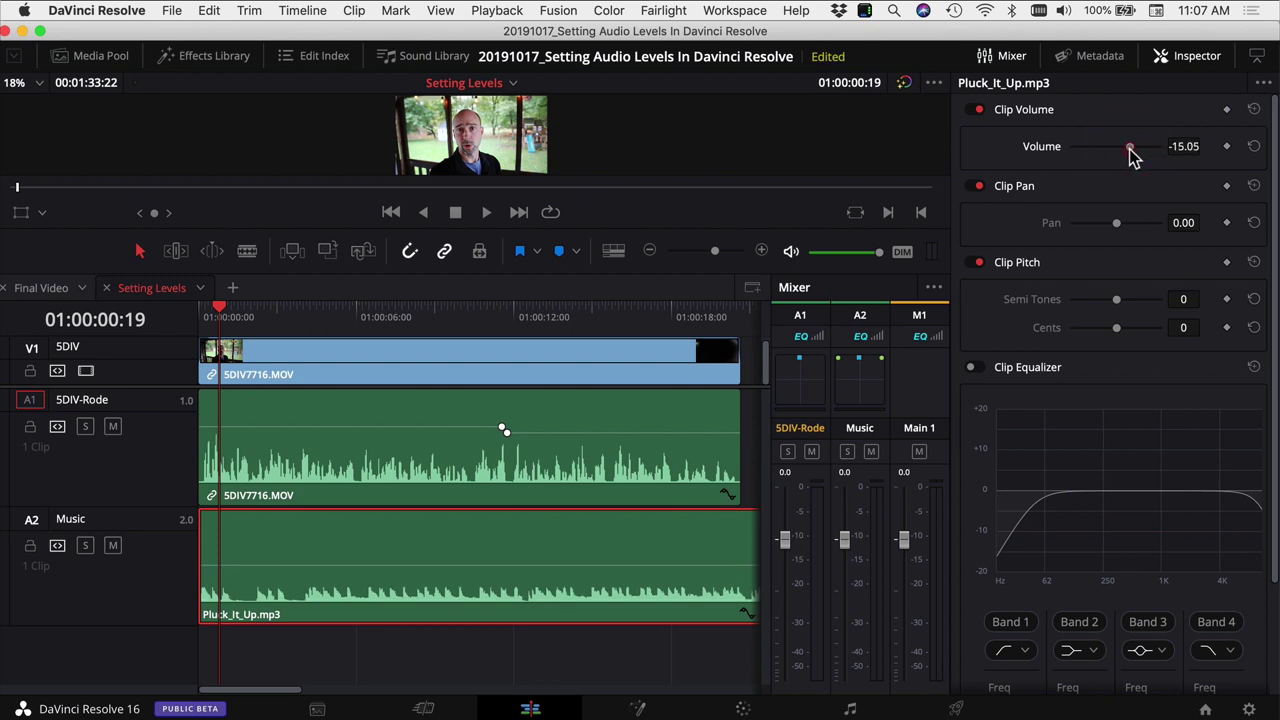
click(205, 312)
key(space)
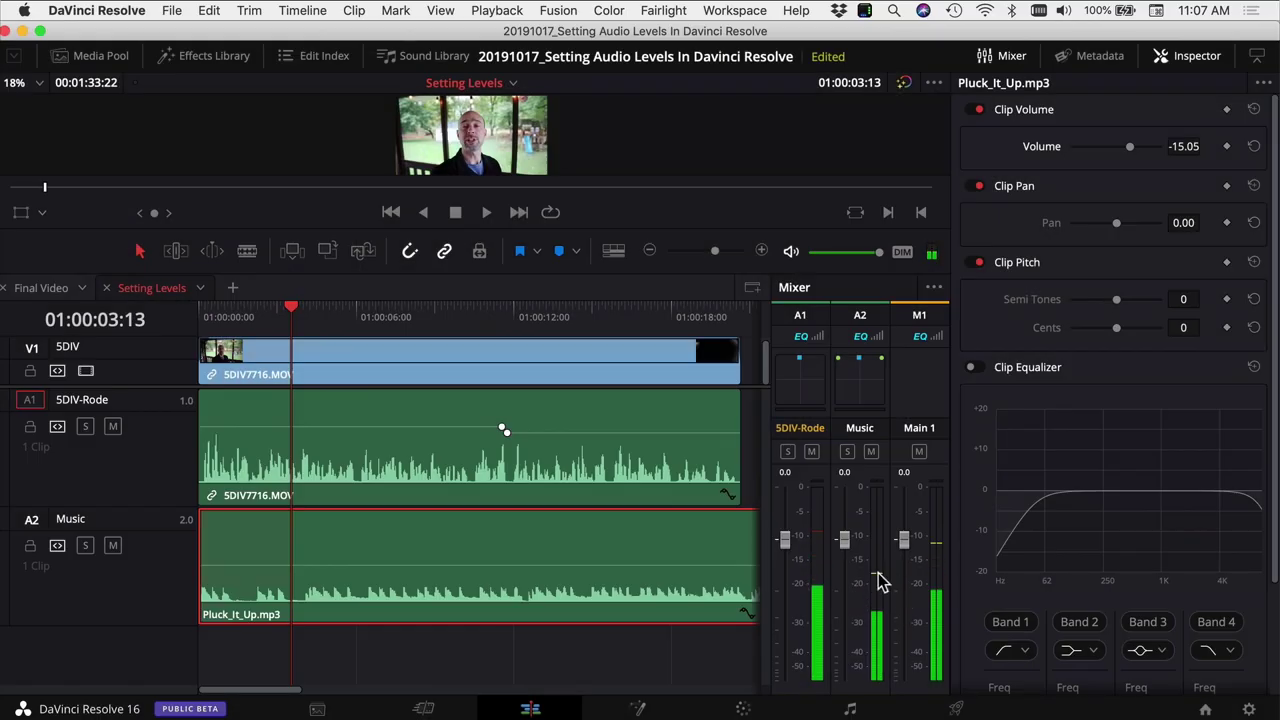
drag(1133, 155, 1128, 146)
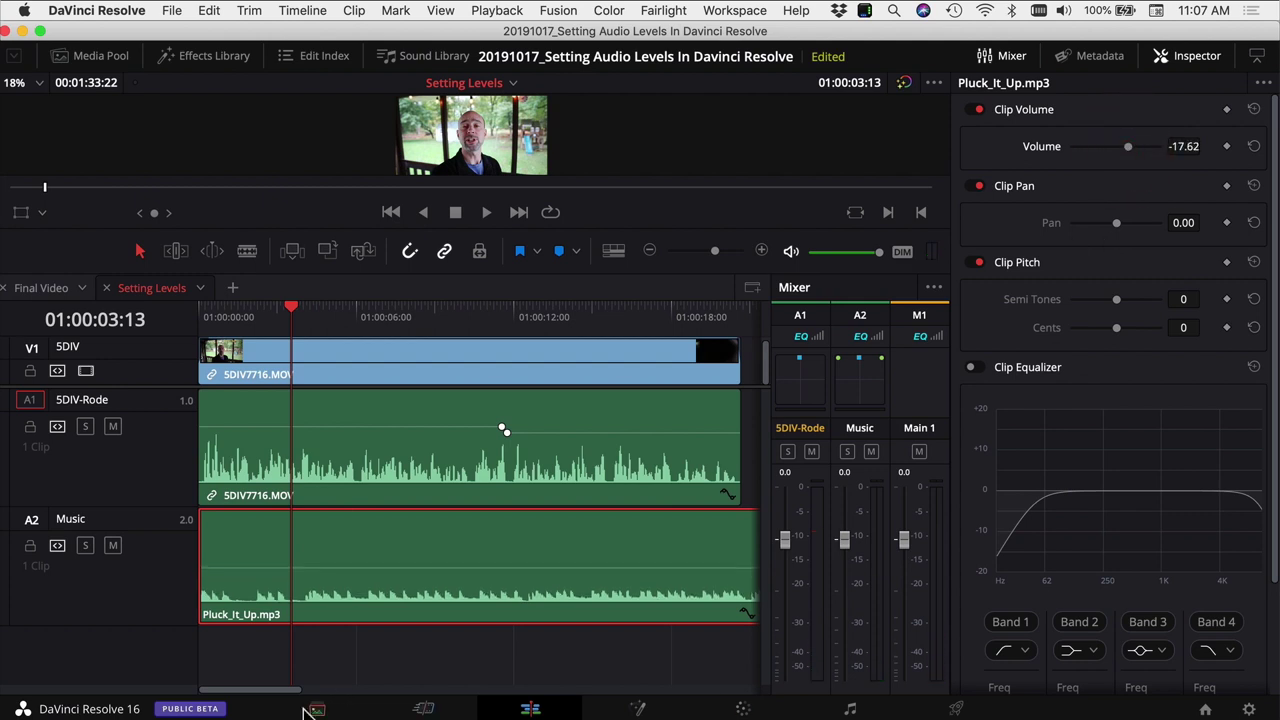
click(198, 316)
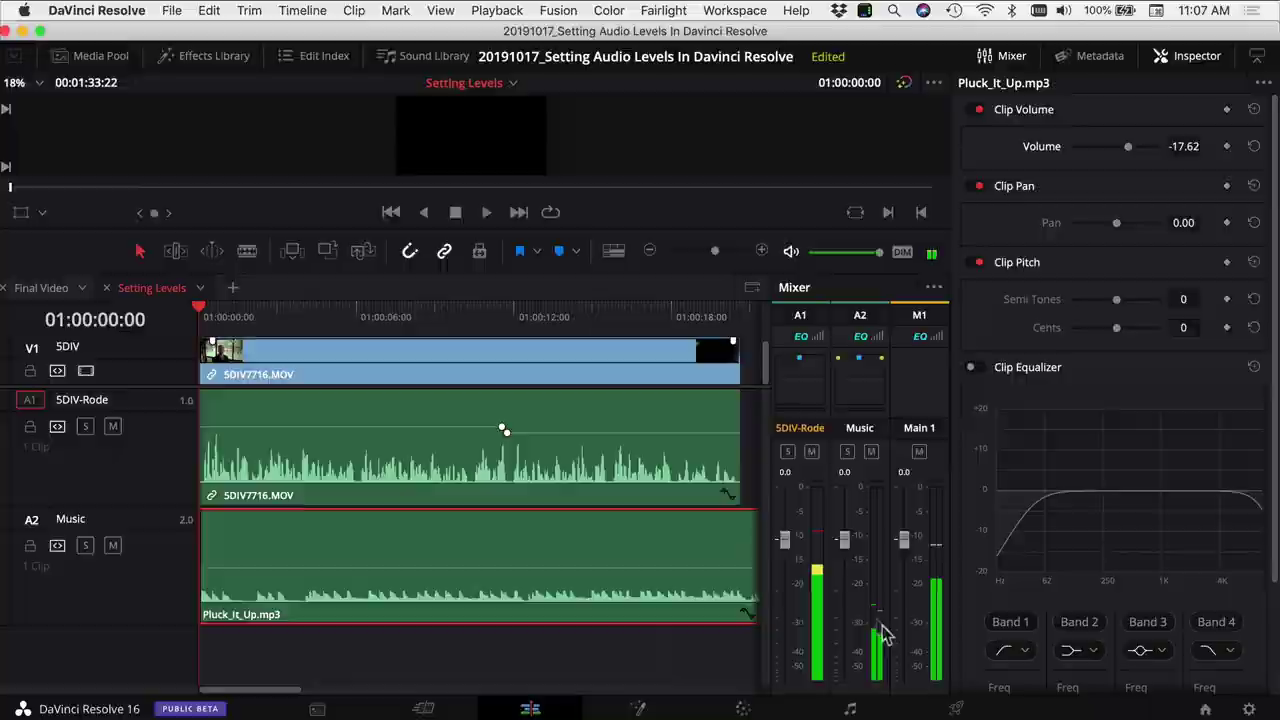
key(space)
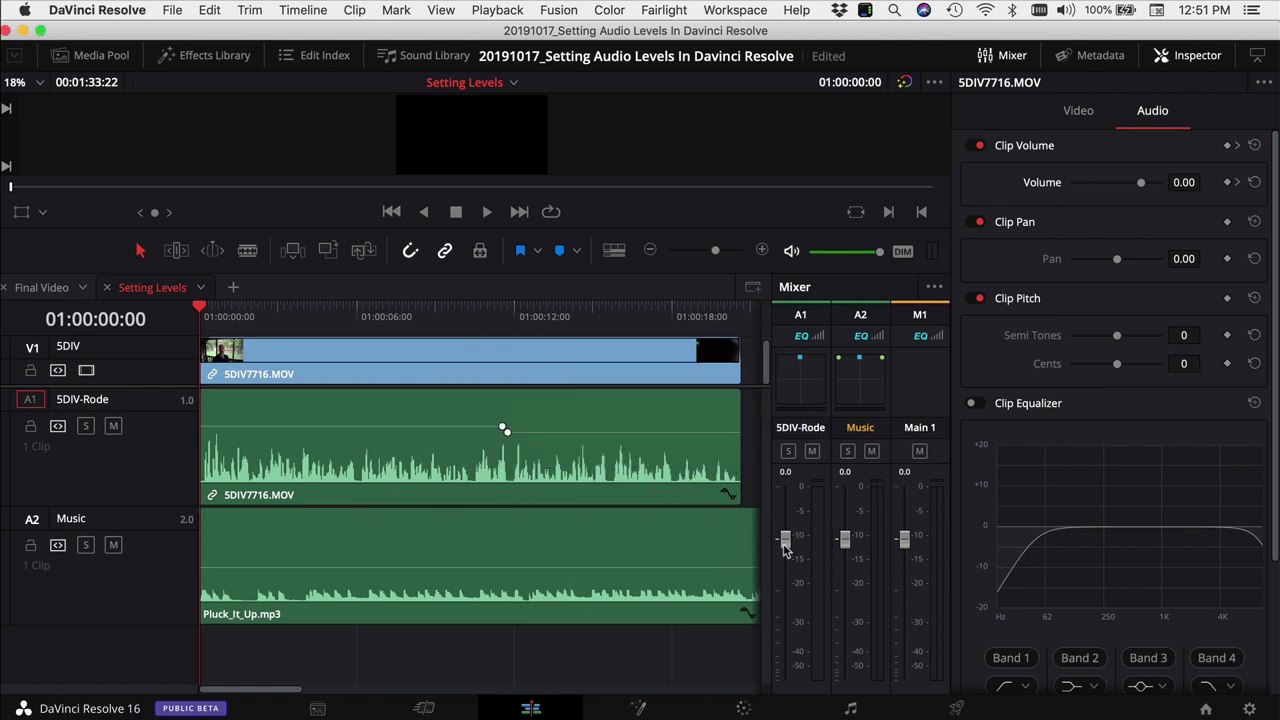
mouse_move(785, 543)
mouse_down()
mouse_move(786, 570)
mouse_move(786, 540)
mouse_up()
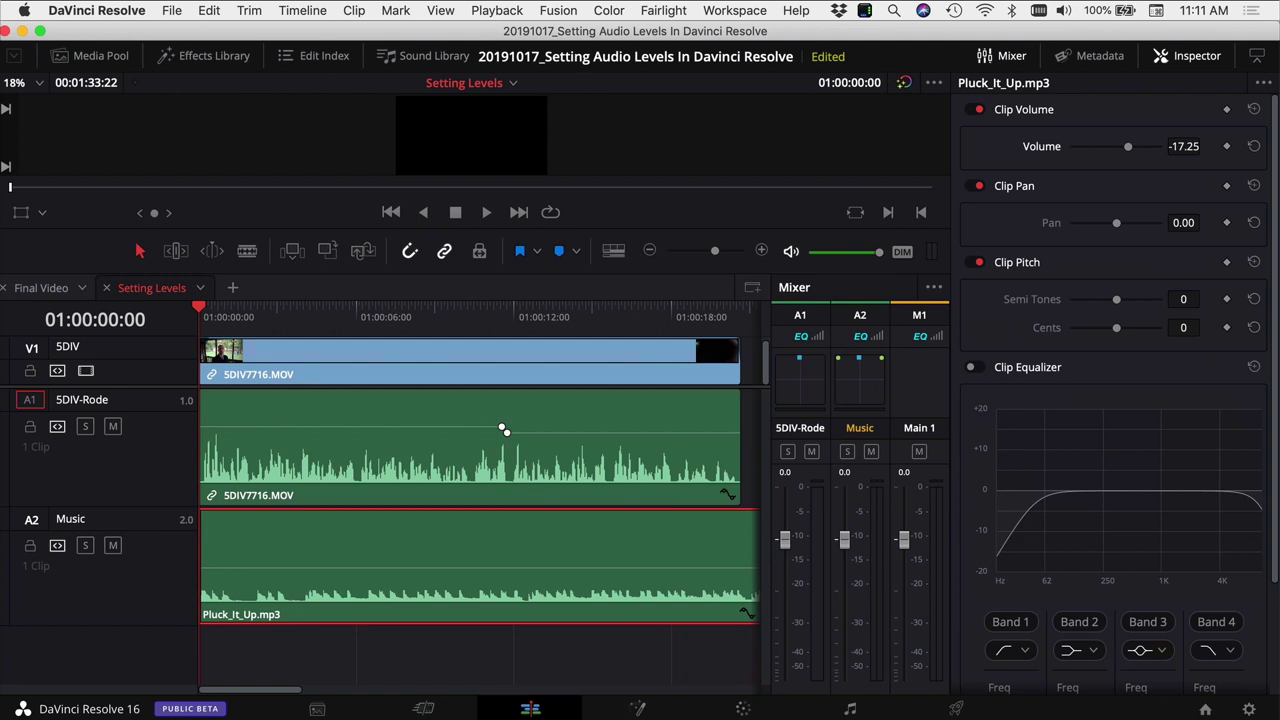